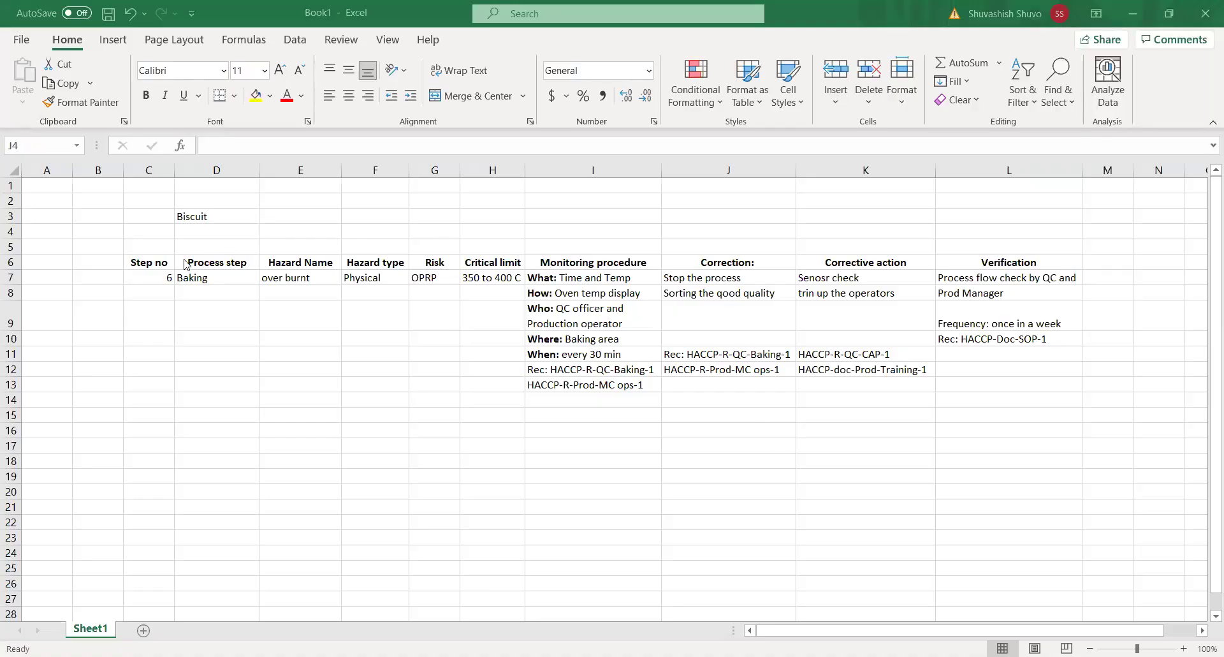
# - Correct the second corrective action for the Baking step to read "train up the operators"
pyautogui.click(163, 266)
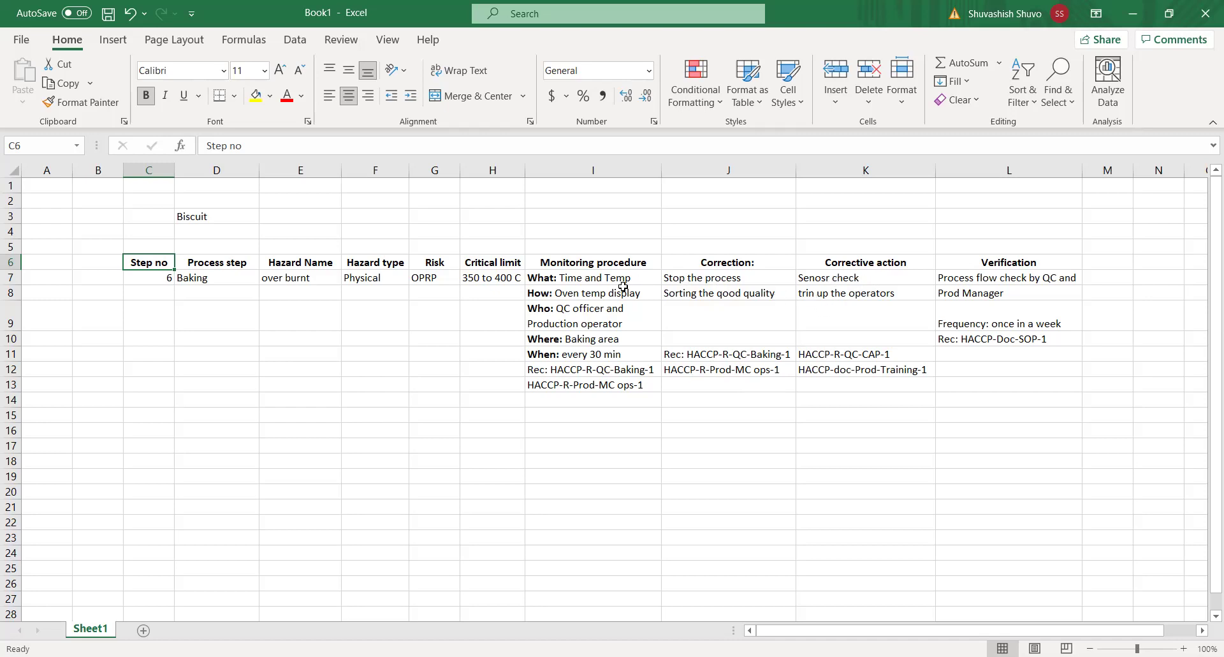
pyautogui.click(805, 297)
pyautogui.doubleClick(804, 297)
pyautogui.write('a')
pyautogui.click(832, 416)
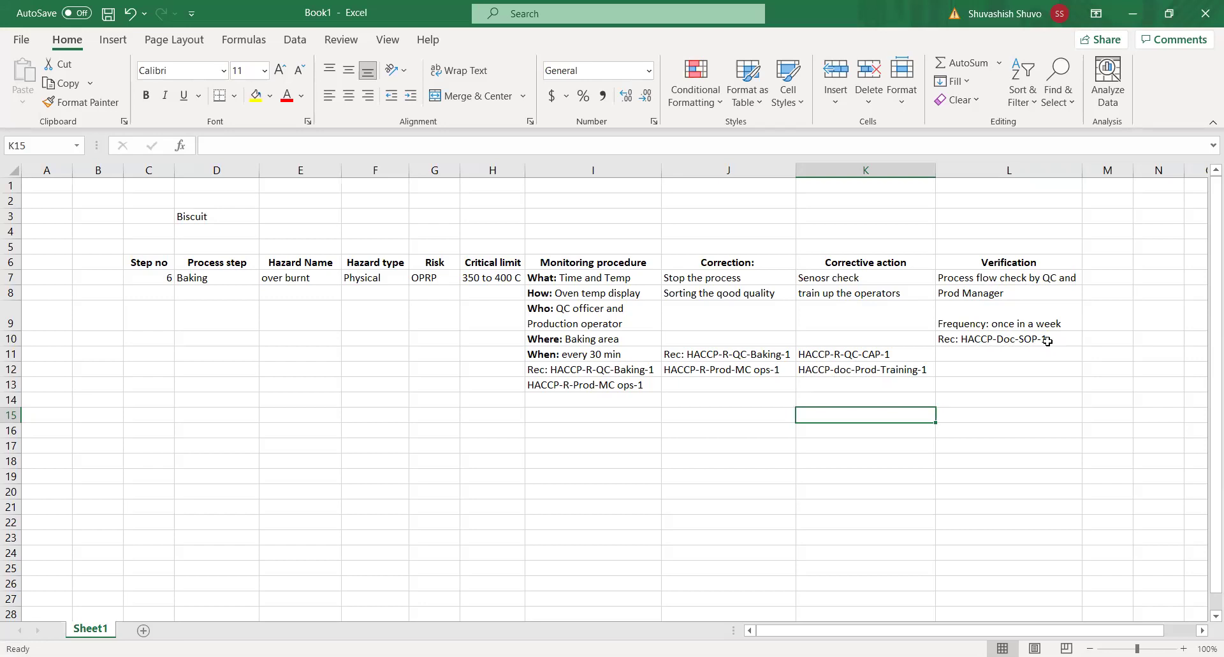
# - Insert the QC code into the verification record so it reads "Rec: HACCP-Doc-QC-SOP-1"
pyautogui.click(1020, 340)
pyautogui.doubleClick(1021, 340)
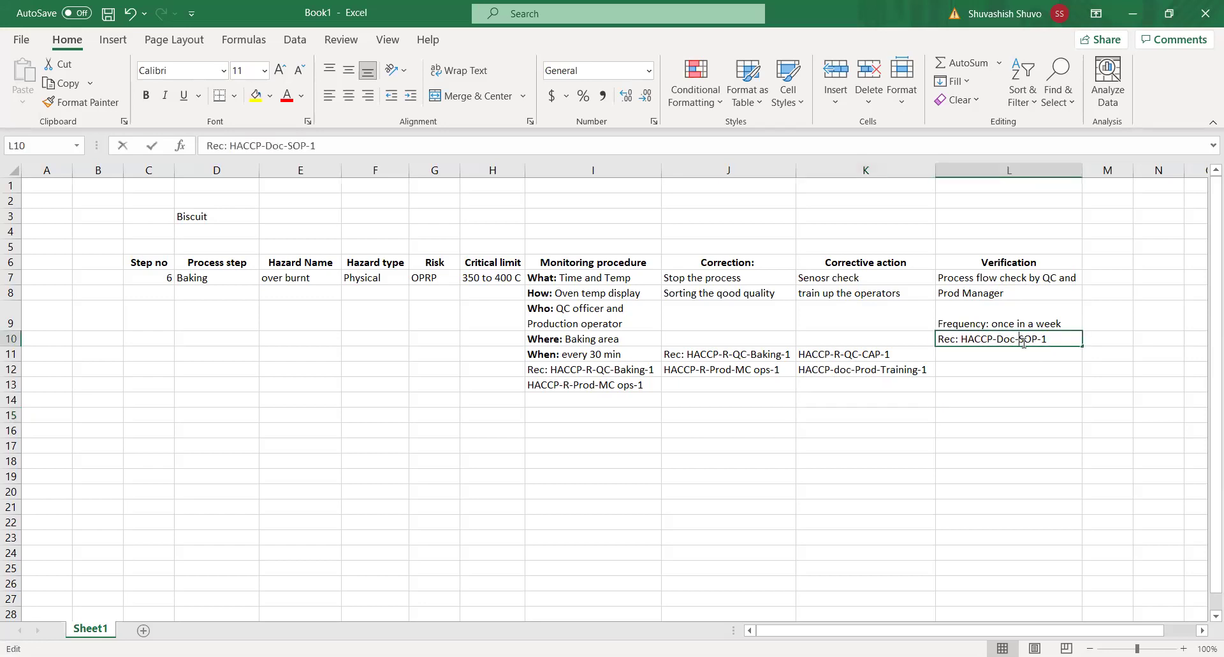
pyautogui.write('QC-')
pyautogui.press('BackSpace')
pyautogui.click(1001, 443)
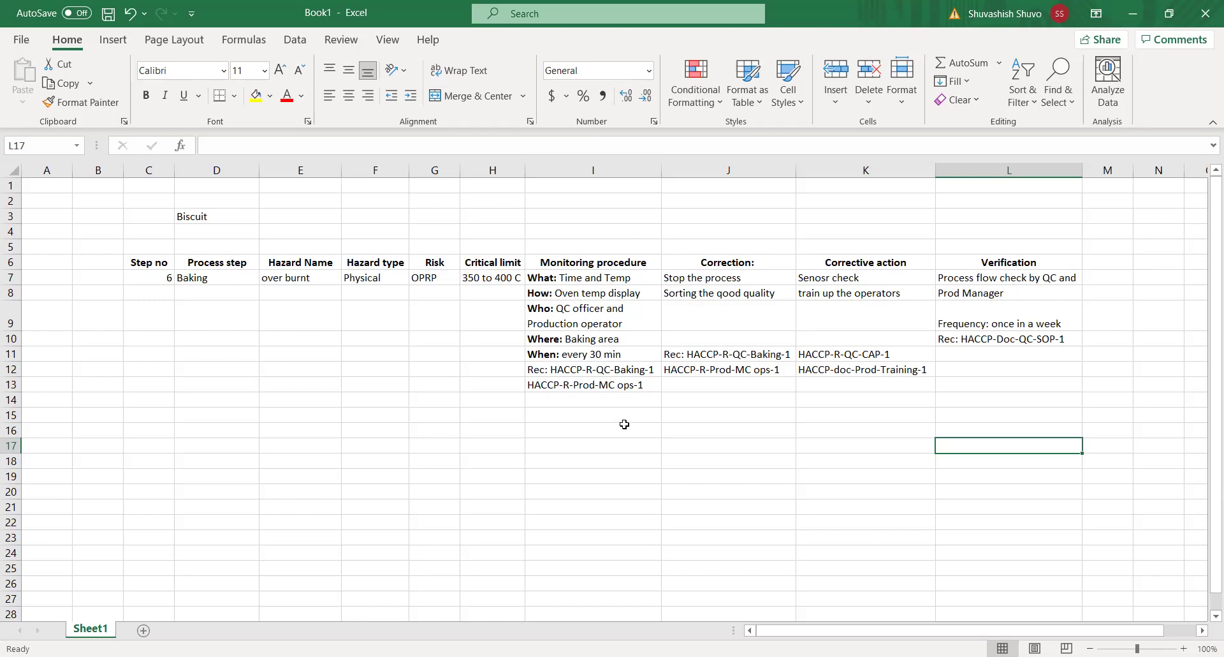
# - Prefix the Baking step's hazard name with "phy:" so it reads "phy: over burnt"
pyautogui.doubleClick(262, 279)
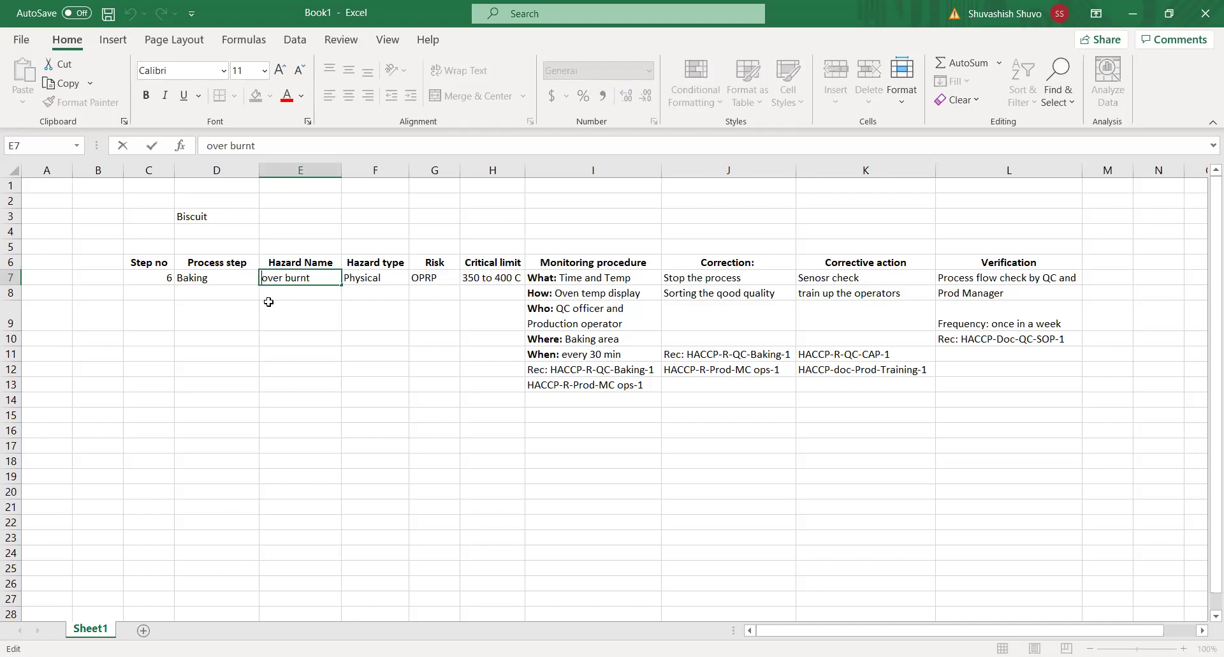
pyautogui.write('phy:')
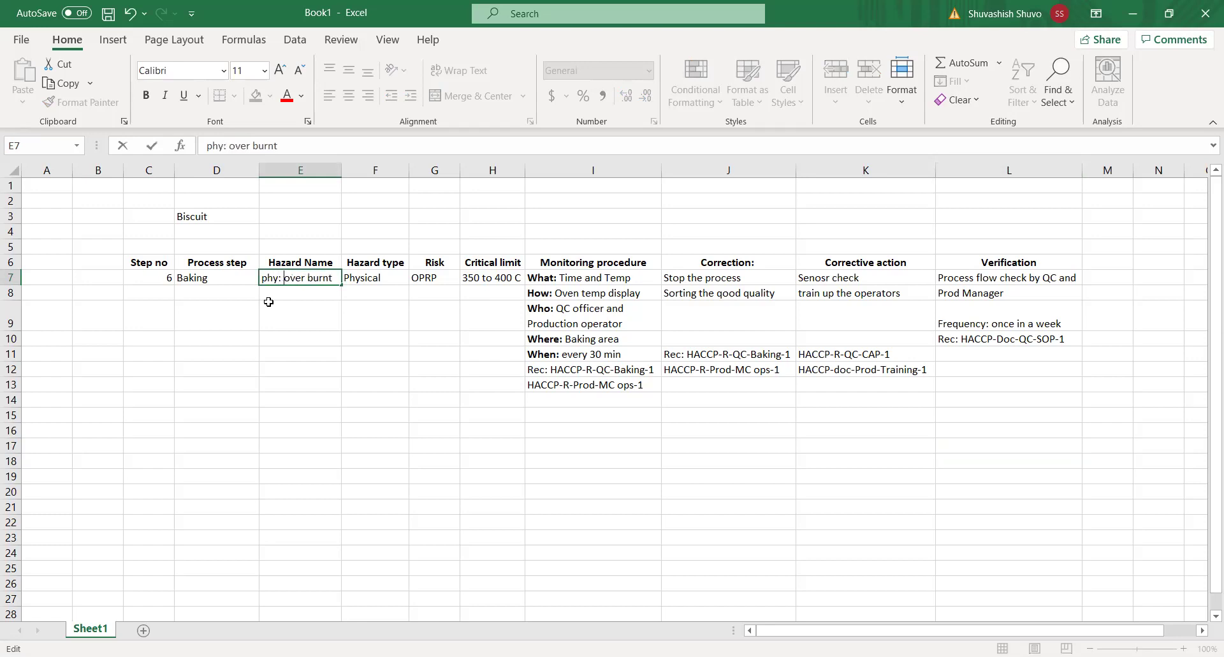
pyautogui.click(290, 373)
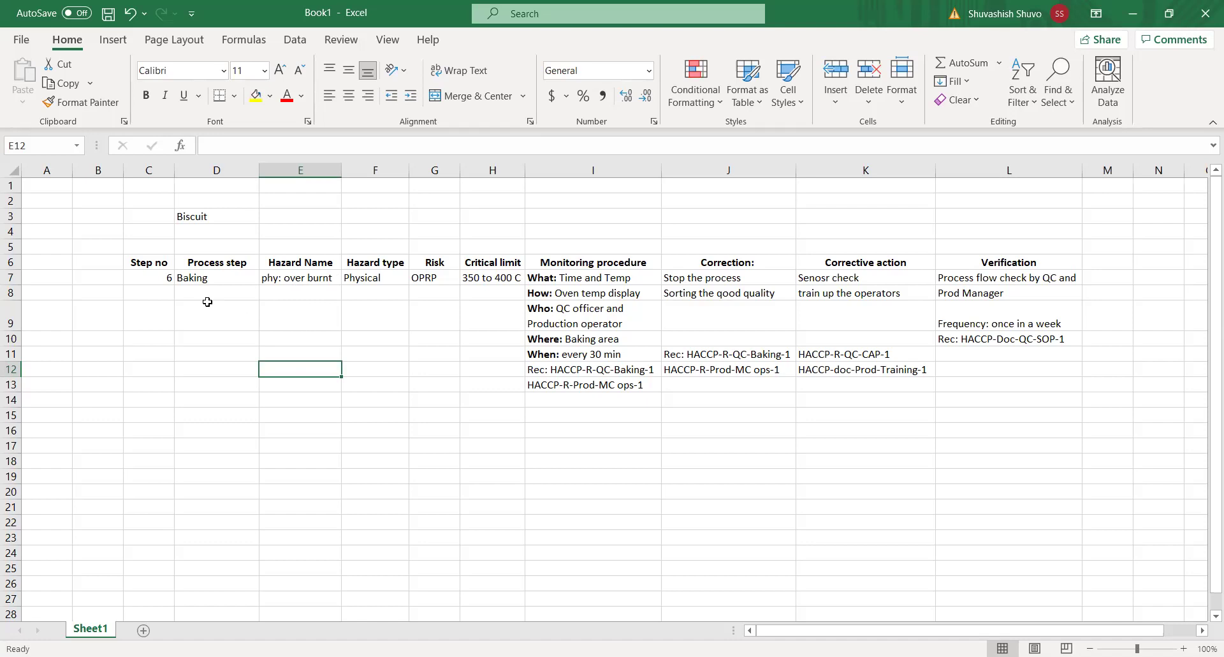
# - Add "Time: 30 min" in cell H8, beneath the temperature range in the critical limit column
pyautogui.click(476, 295)
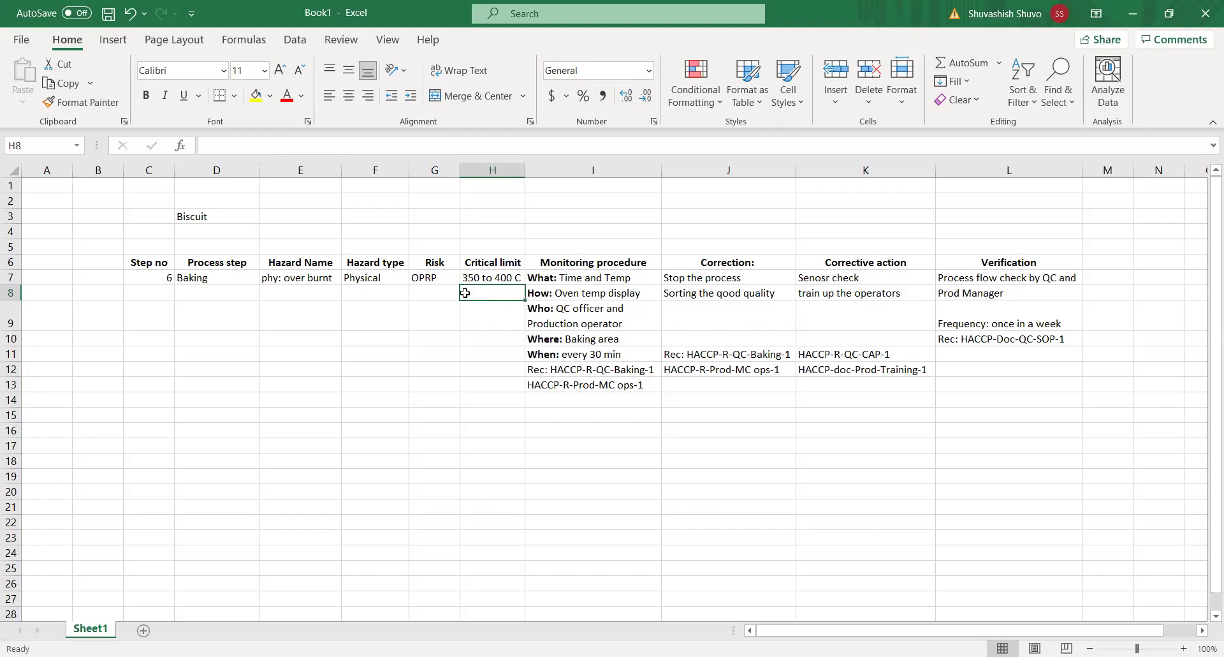
pyautogui.write('Time')
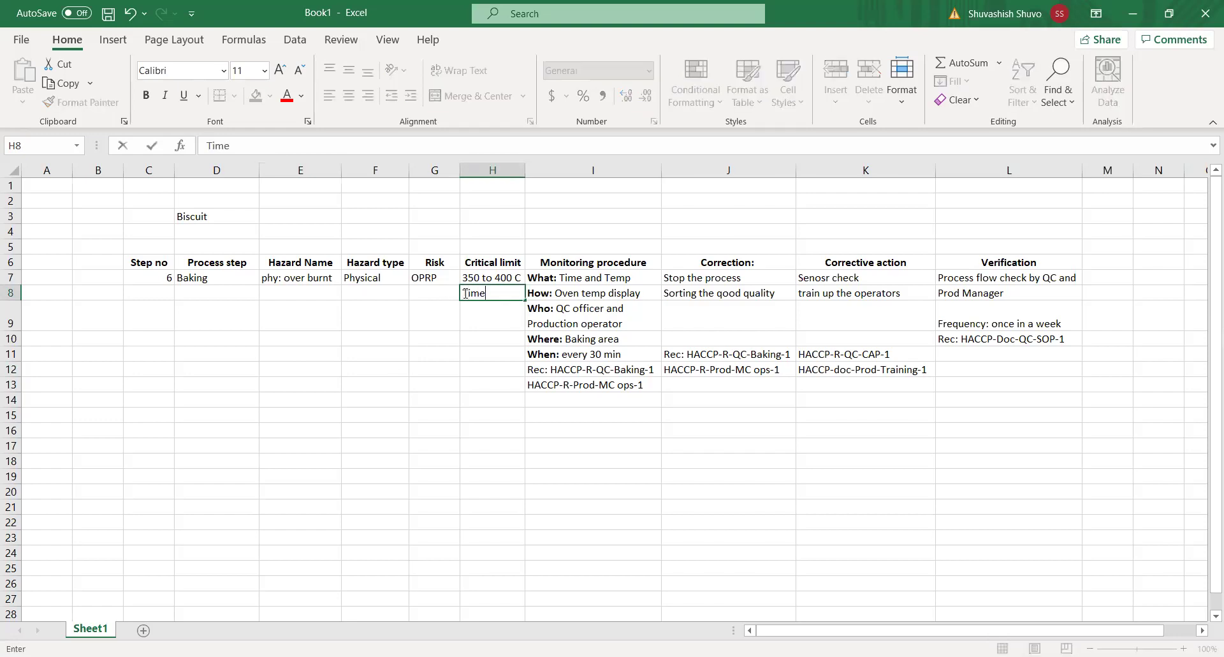
pyautogui.write(':')
pyautogui.write('30 min')
pyautogui.click(515, 463)
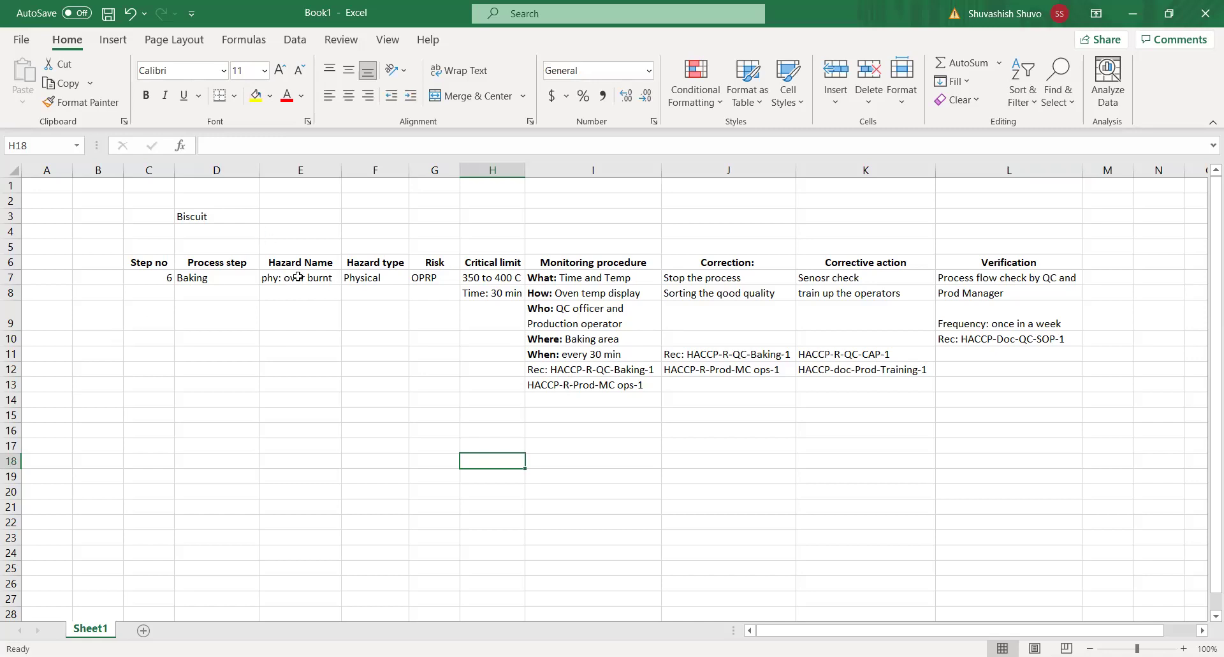
# - Remove the QC officer from the responsible persons in the monitoring procedure, leaving "Who: Production operator"
pyautogui.doubleClick(530, 323)
pyautogui.press('BackSpace')
pyautogui.press('BackSpace')
pyautogui.press('BackSpace')
pyautogui.press('BackSpace')
pyautogui.press('BackSpace')
pyautogui.press('BackSpace')
pyautogui.press('BackSpace')
pyautogui.press('BackSpace')
pyautogui.press('BackSpace')
pyautogui.press('BackSpace')
pyautogui.press('BackSpace')
pyautogui.press('BackSpace')
pyautogui.press('BackSpace')
pyautogui.press('BackSpace')
pyautogui.press('BackSpace')
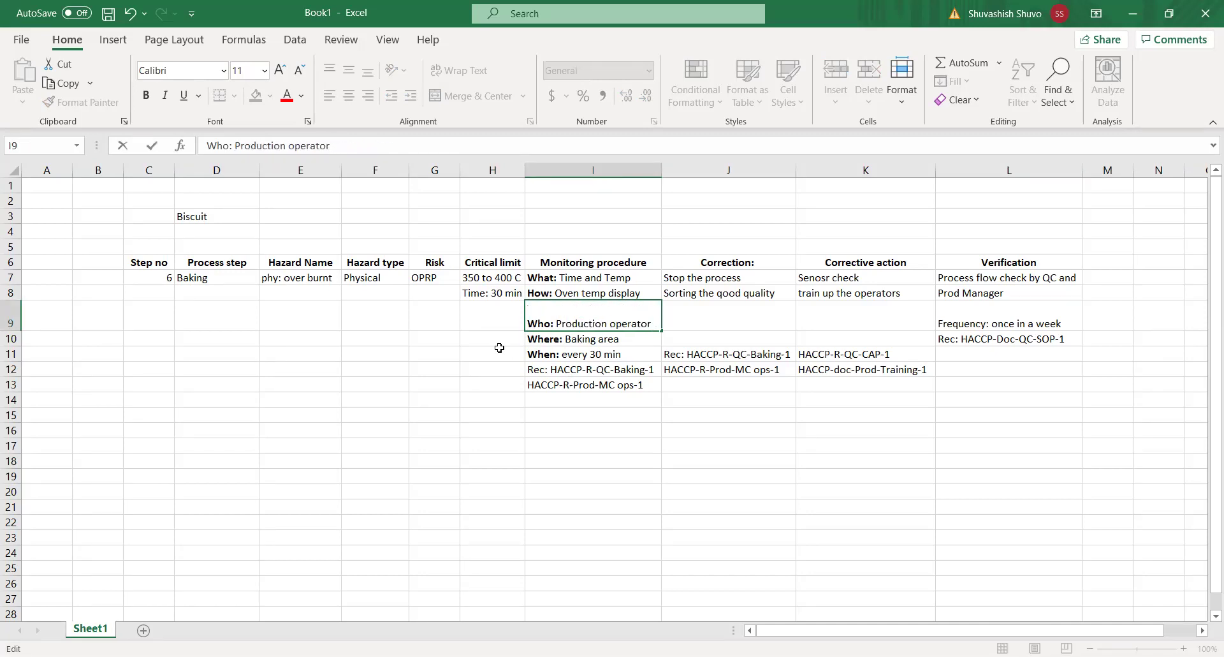
pyautogui.click(380, 444)
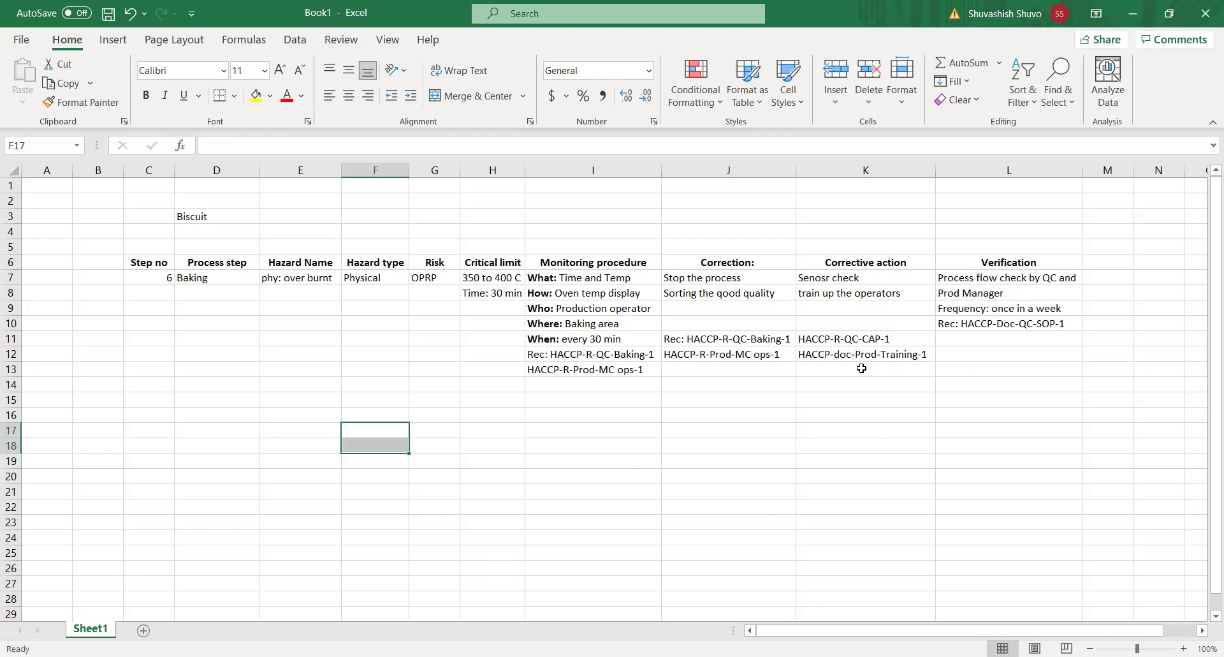
# - Enter "Who: QC officer" in cell K9, beneath the operator training entry in the corrective action column
pyautogui.click(823, 307)
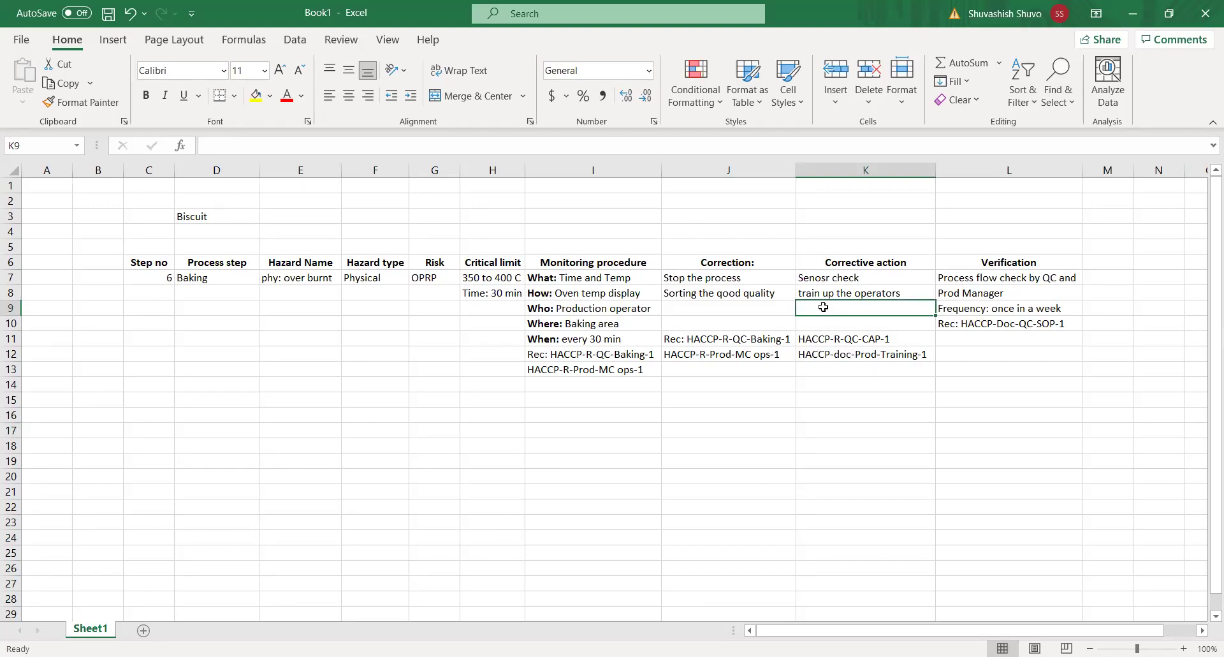
pyautogui.write('Who')
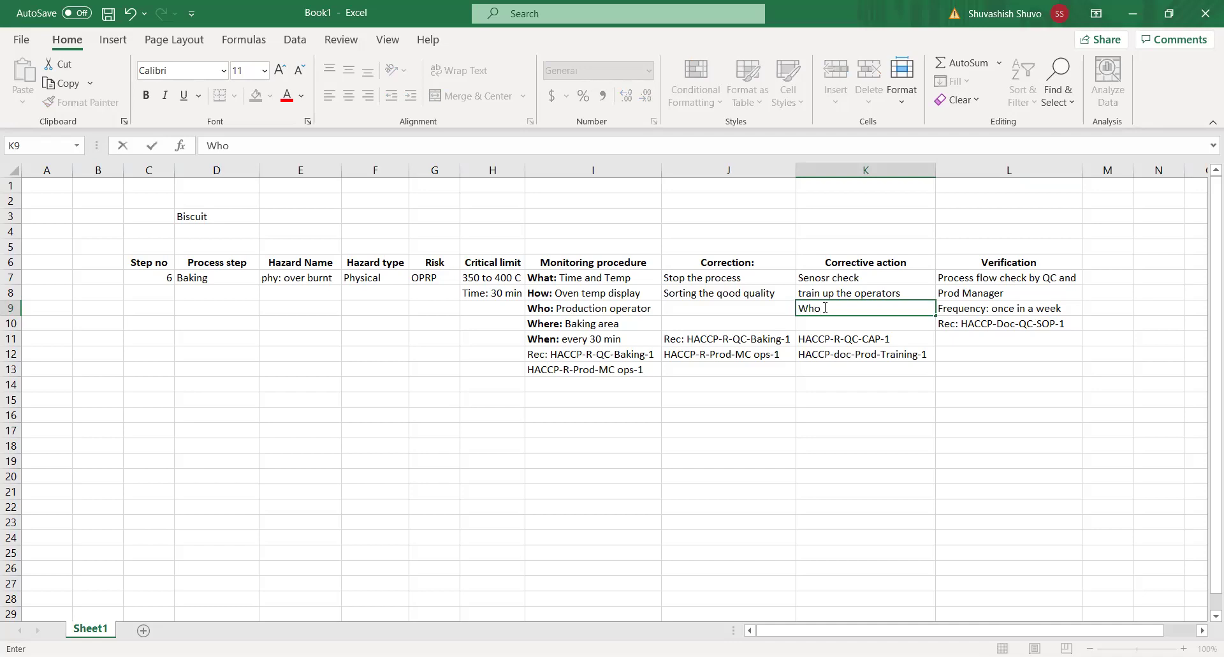
pyautogui.write(': QC officer')
pyautogui.click(854, 446)
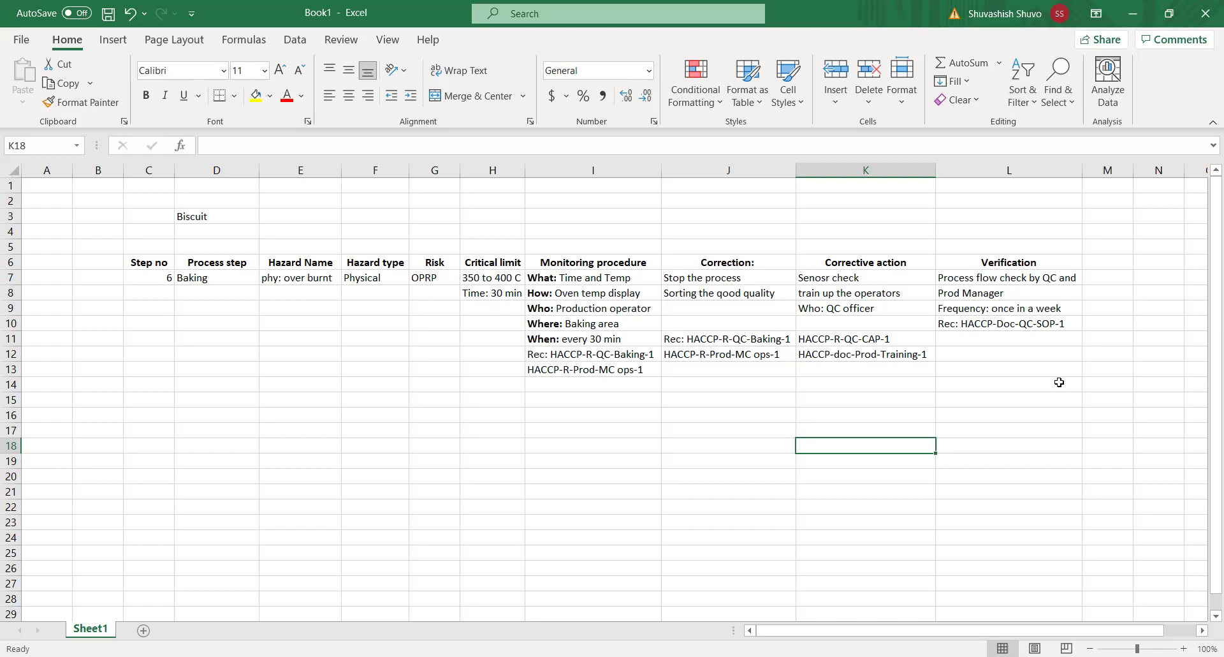
# - Extend the verification entry in cell L8 to read "Prod Manager , Time and temp. calibration of thermometers"
pyautogui.click(1004, 325)
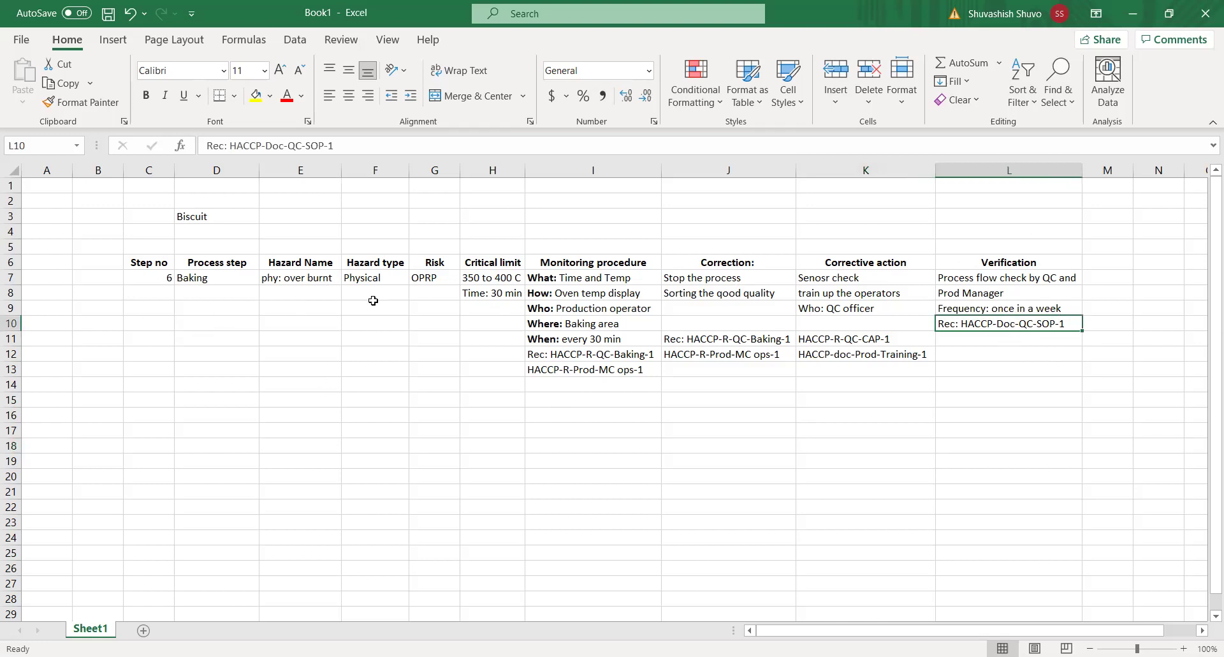
pyautogui.click(977, 371)
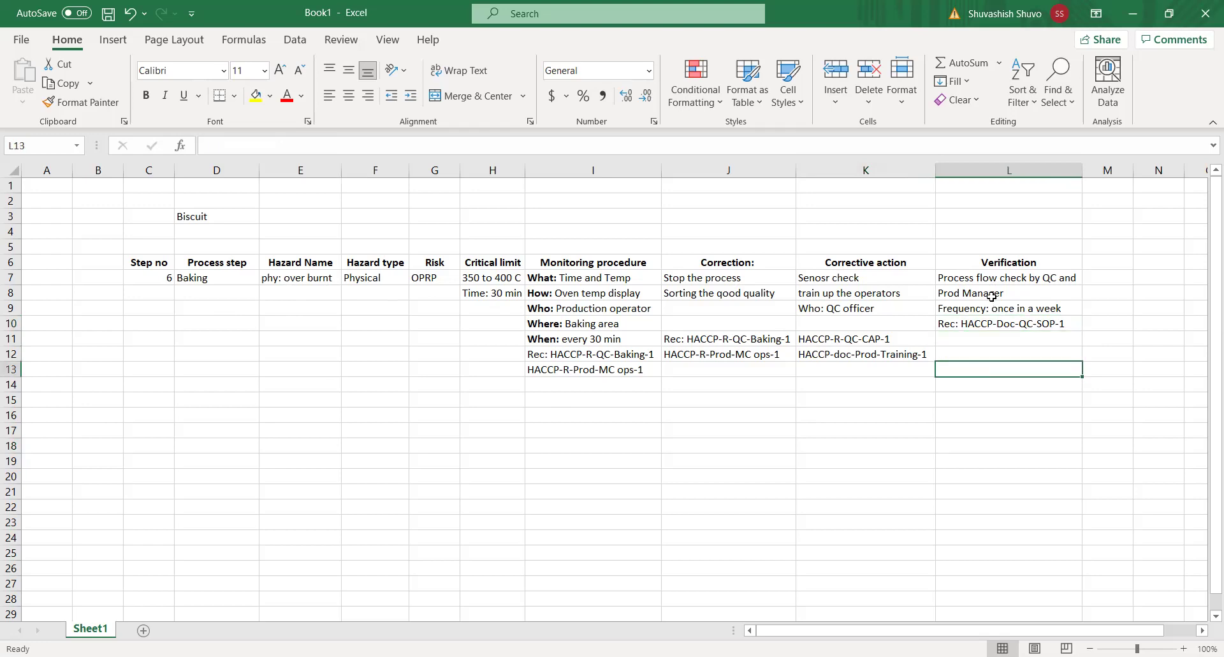
pyautogui.doubleClick(1012, 278)
pyautogui.click(1027, 278)
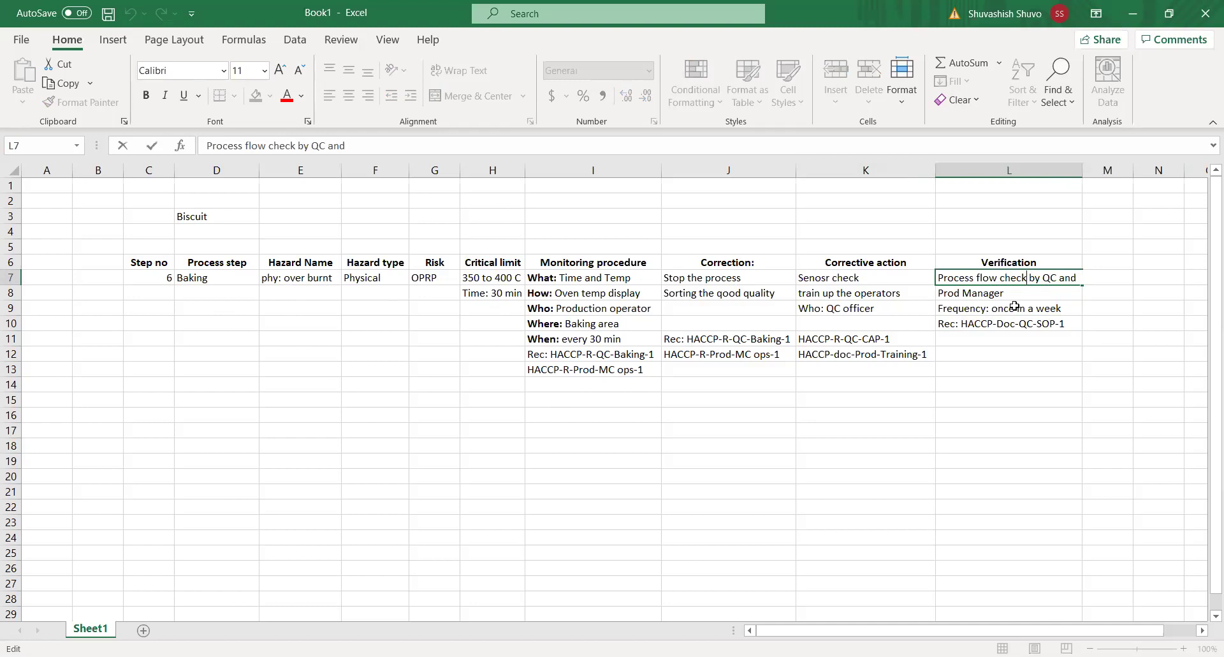
pyautogui.doubleClick(1015, 293)
pyautogui.write(',')
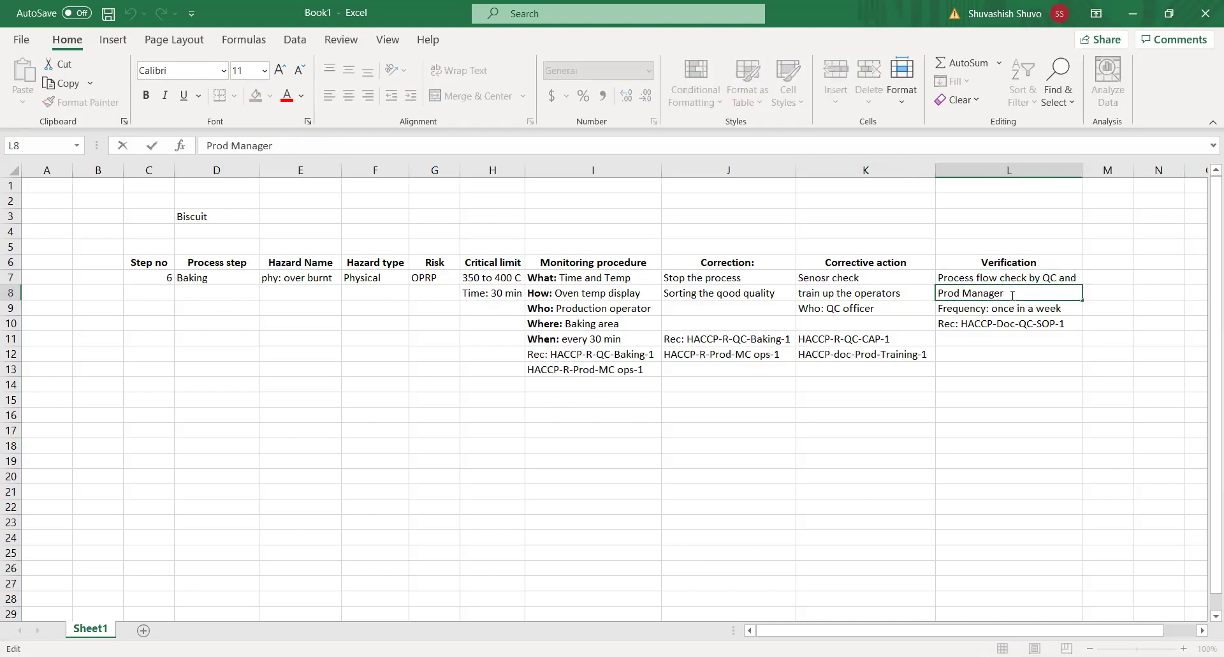
pyautogui.write(' Time and temp')
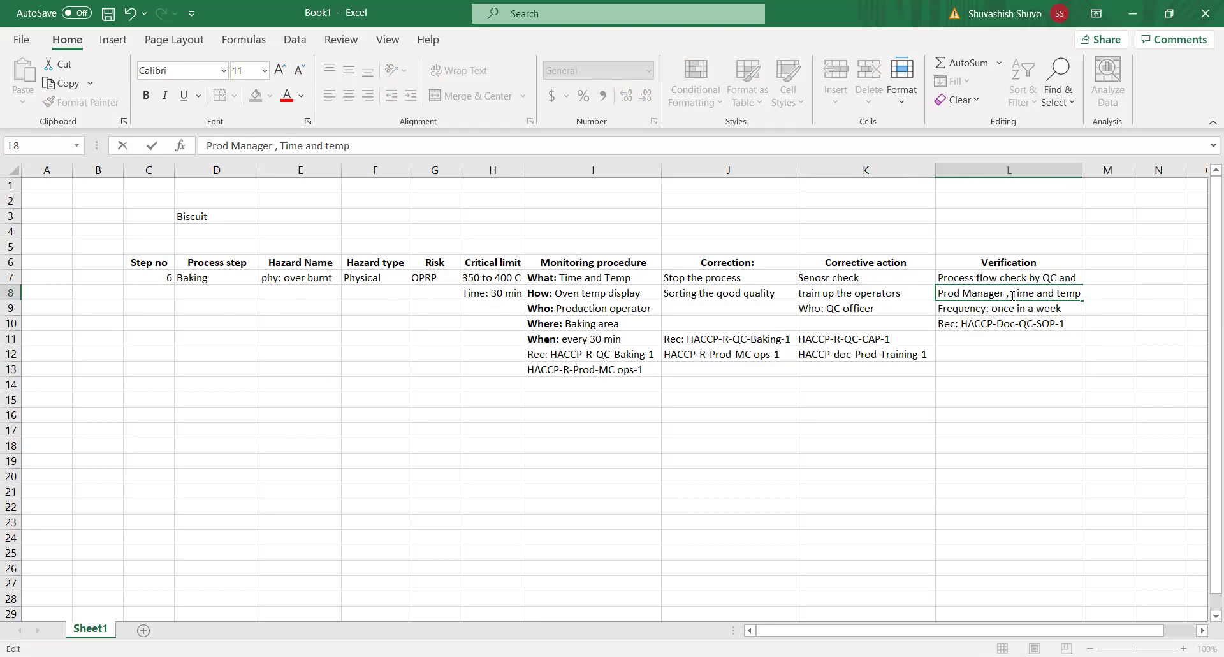
pyautogui.write('. calibration of th')
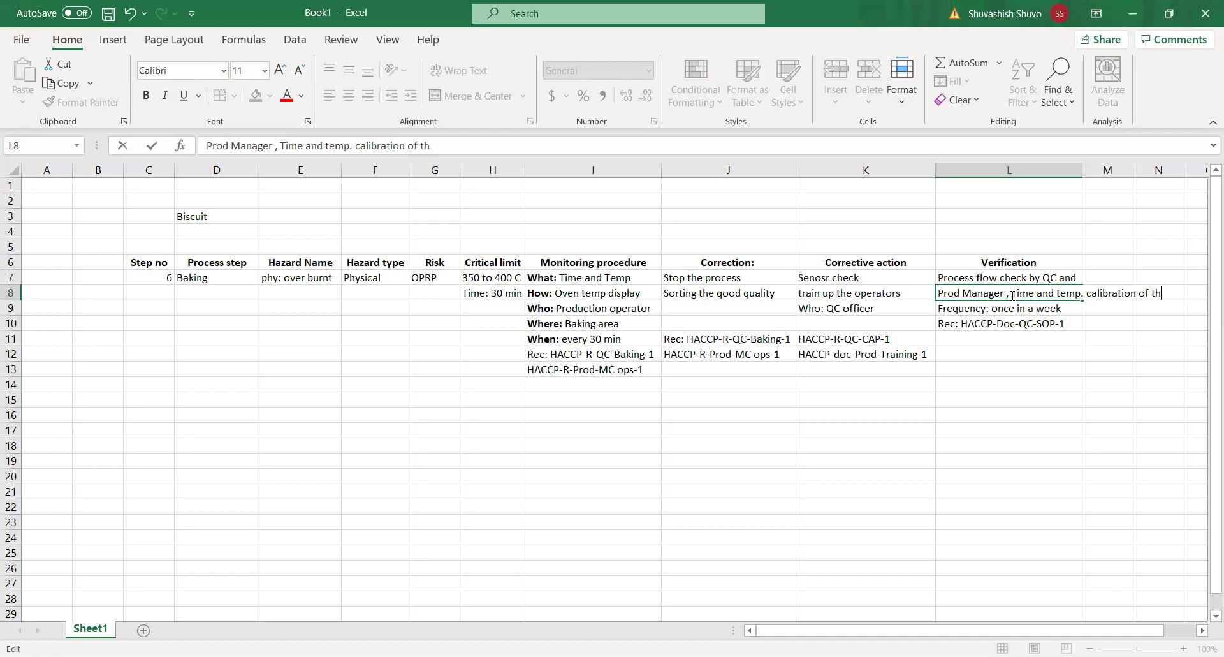
pyautogui.write('ermometers')
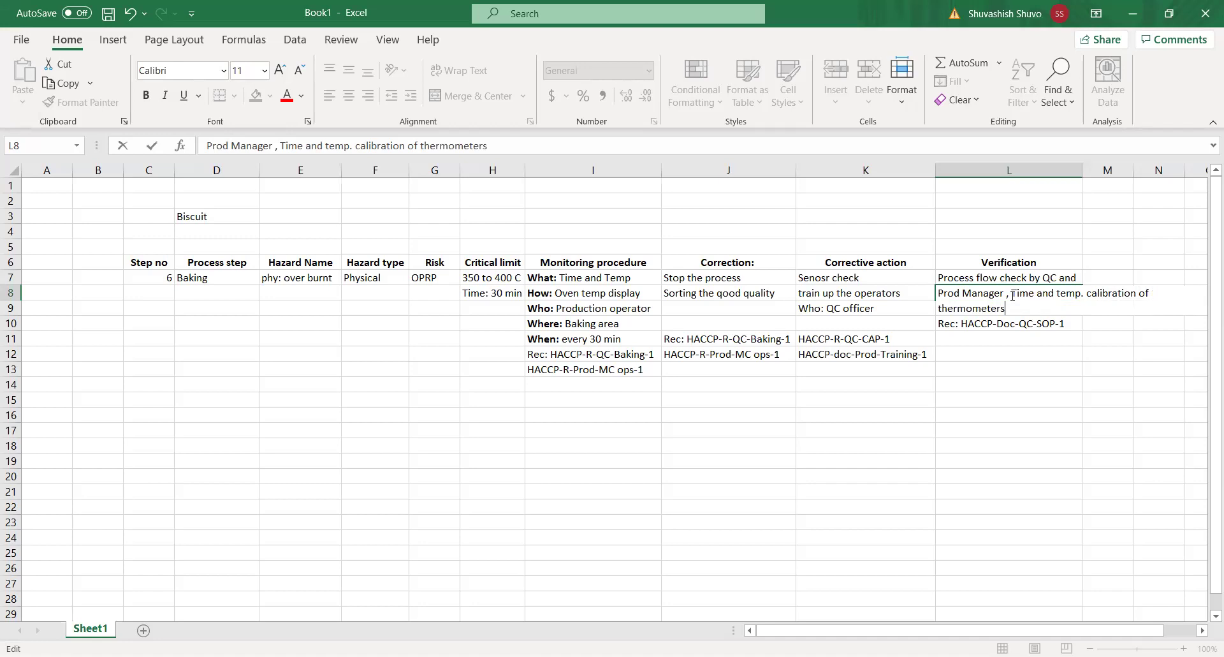
pyautogui.click(990, 446)
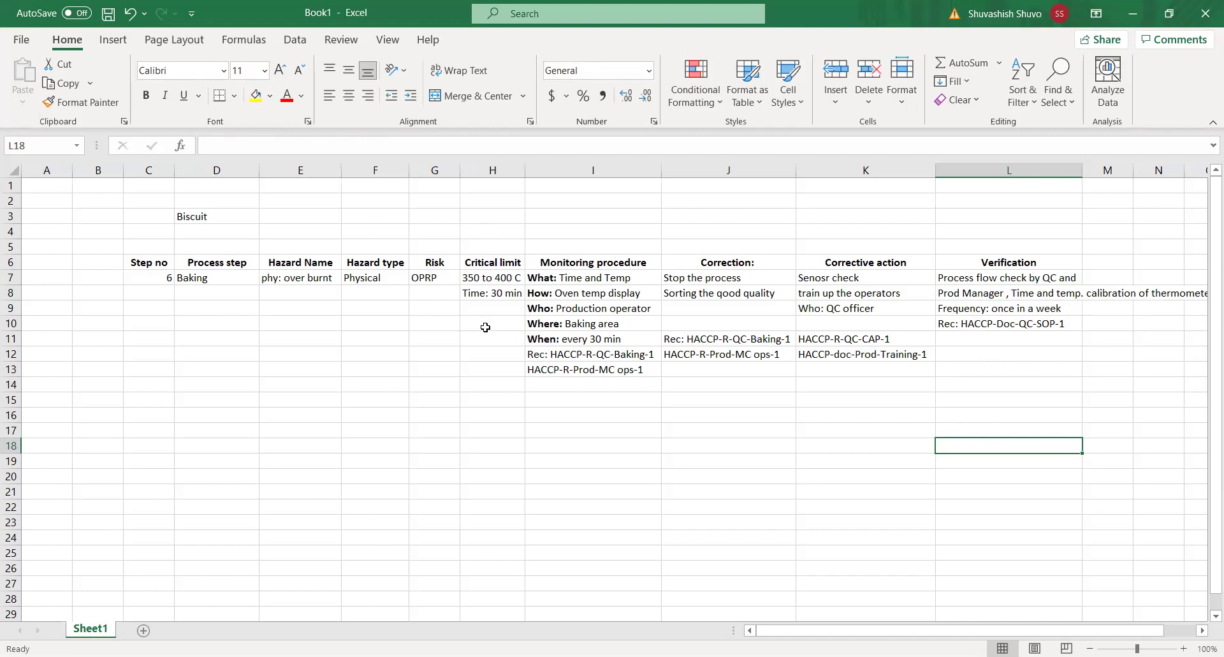
# - Replace the Baking step's hazard name in cell E7 with "High Moisture"
pyautogui.doubleClick(295, 278)
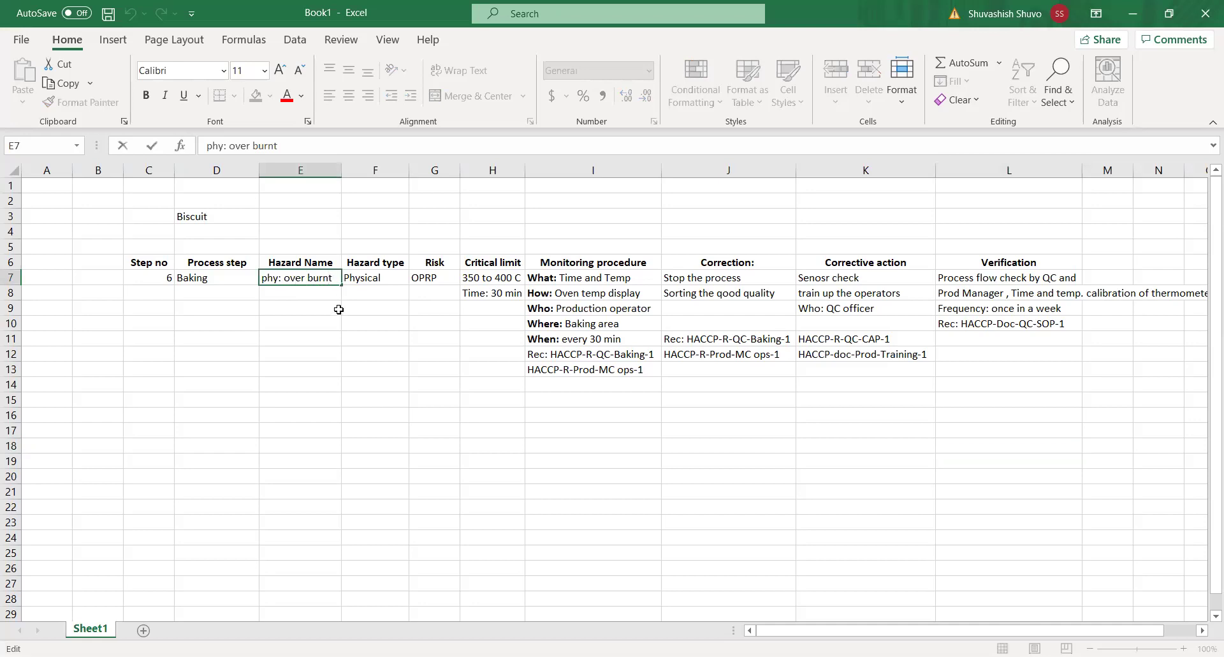
pyautogui.press('BackSpace')
pyautogui.press('BackSpace')
pyautogui.press('BackSpace')
pyautogui.press('BackSpace')
pyautogui.press('BackSpace')
pyautogui.press('BackSpace')
pyautogui.press('BackSpace')
pyautogui.press('BackSpace')
pyautogui.press('BackSpace')
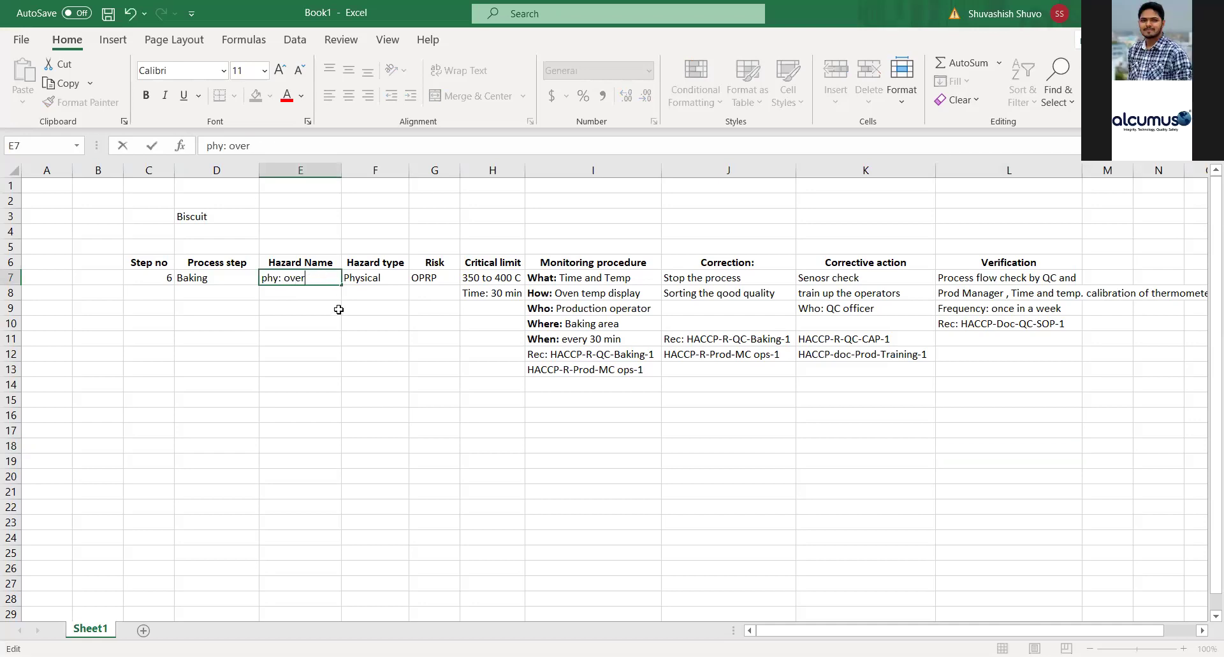
pyautogui.press('BackSpace')
pyautogui.press('BackSpace')
pyautogui.press('BackSpace')
pyautogui.press('BackSpace')
pyautogui.press('BackSpace')
pyautogui.press('BackSpace')
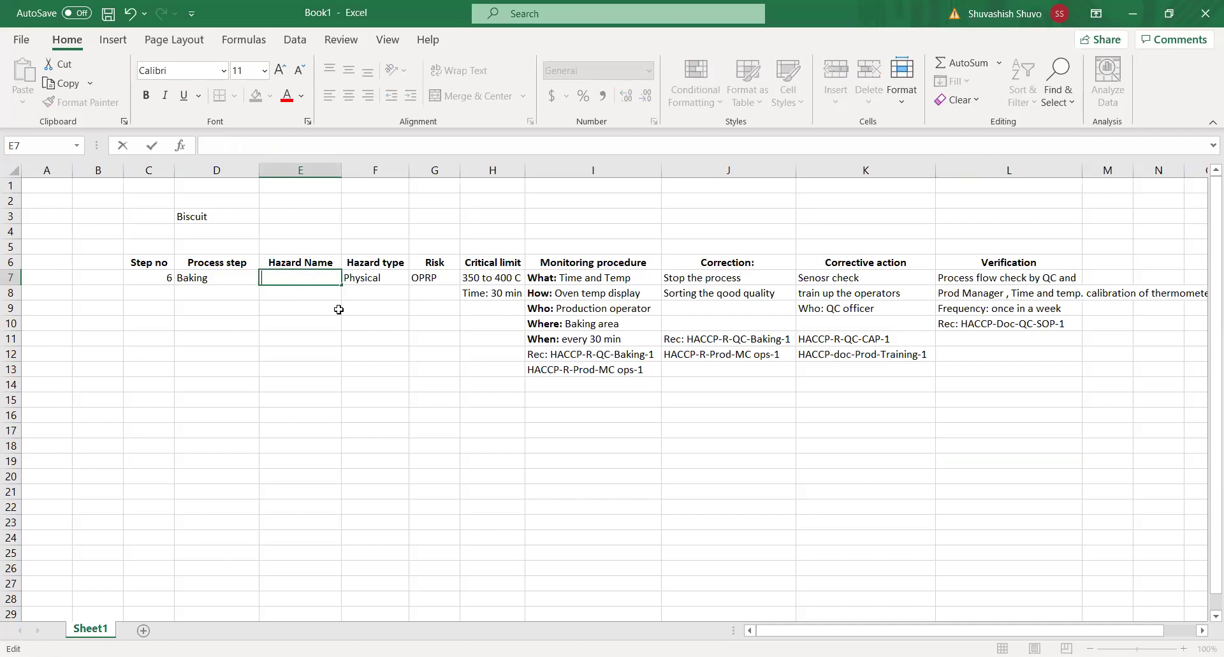
pyautogui.write('Moisti')
pyautogui.press('BackSpace')
pyautogui.write('ure')
pyautogui.press('Home')
pyautogui.write('High')
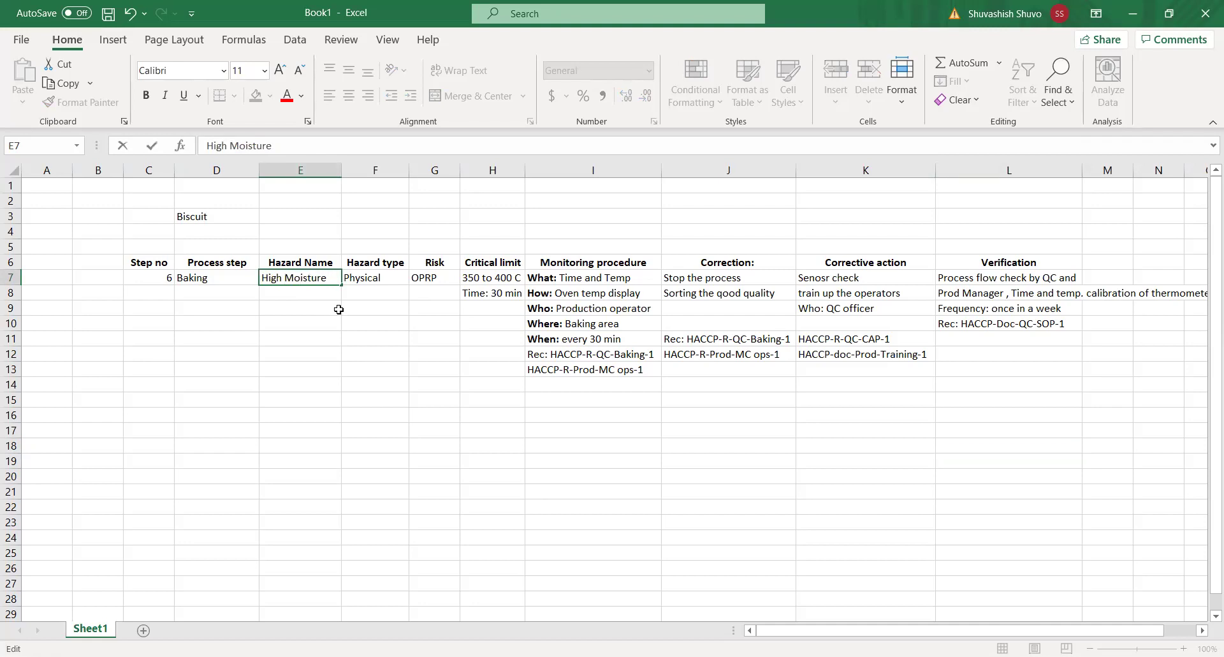
pyautogui.click(365, 278)
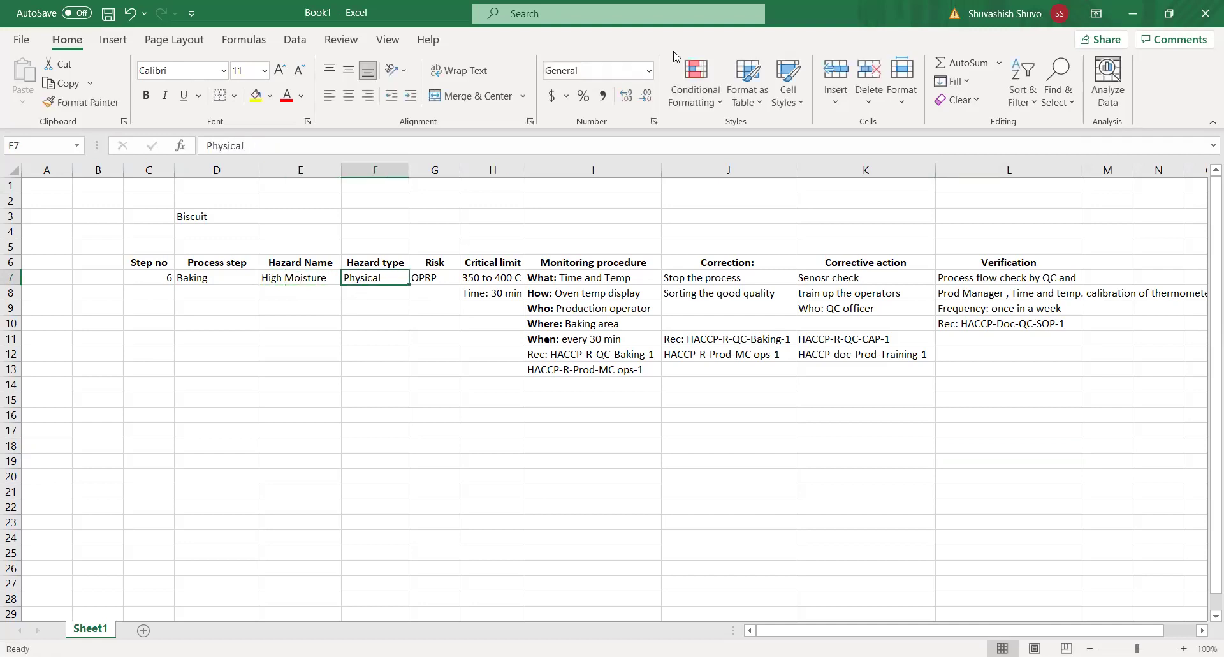